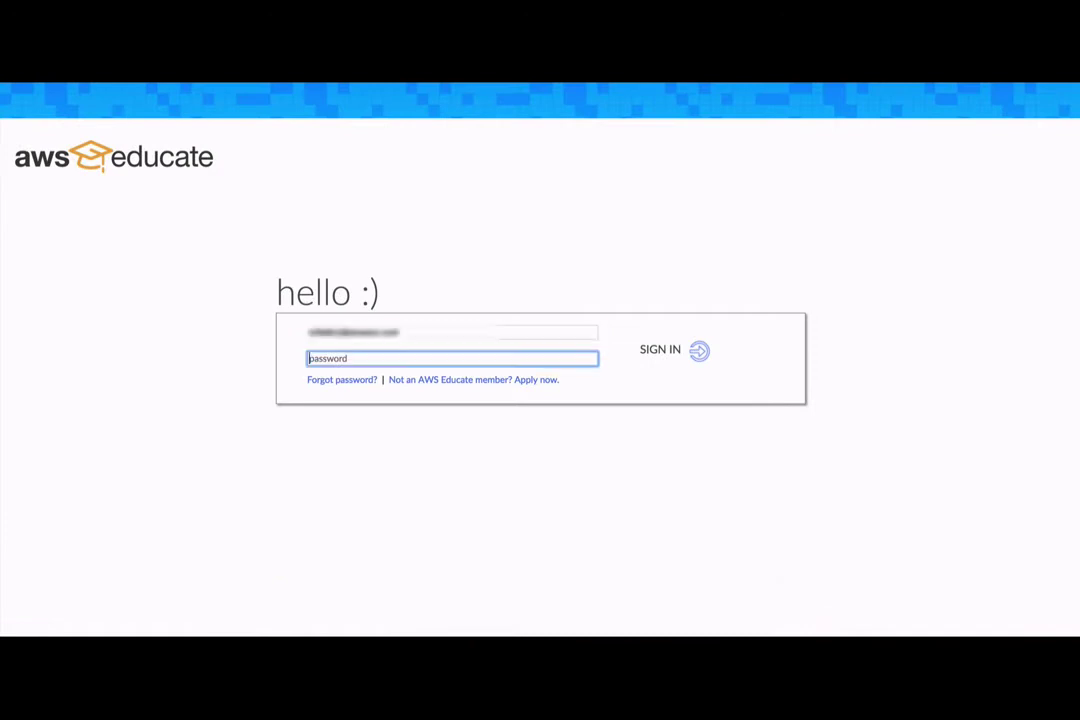
Step: Sign in to the educator account and go to Classrooms & Credits to request a classroom
click(692, 355)
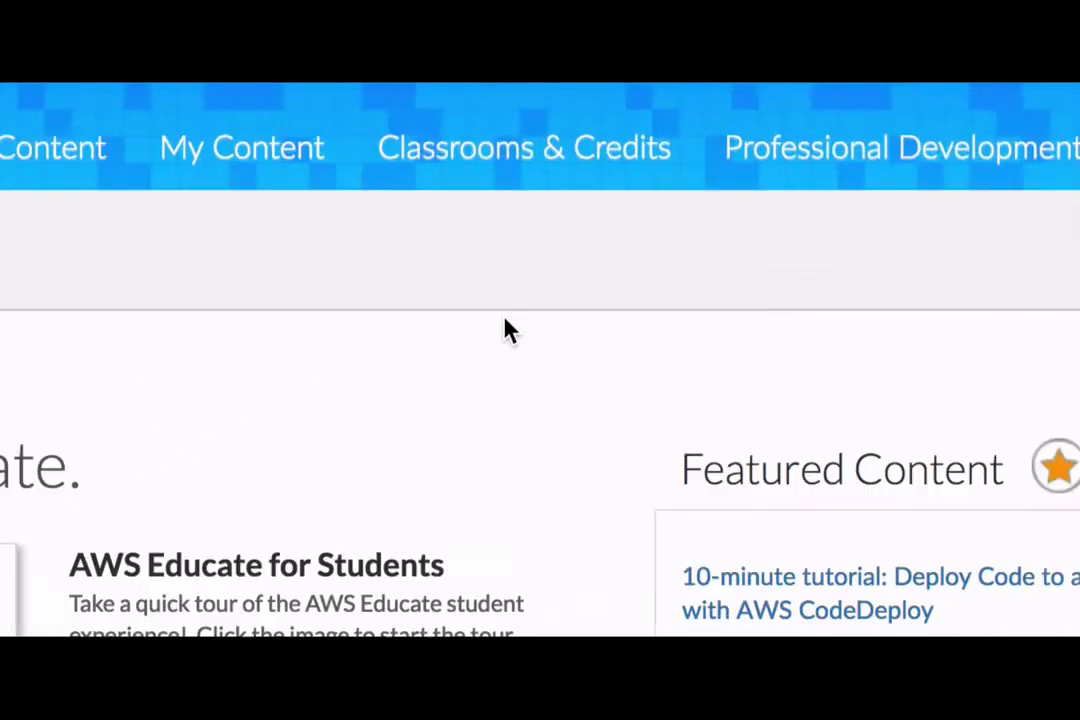
click(545, 172)
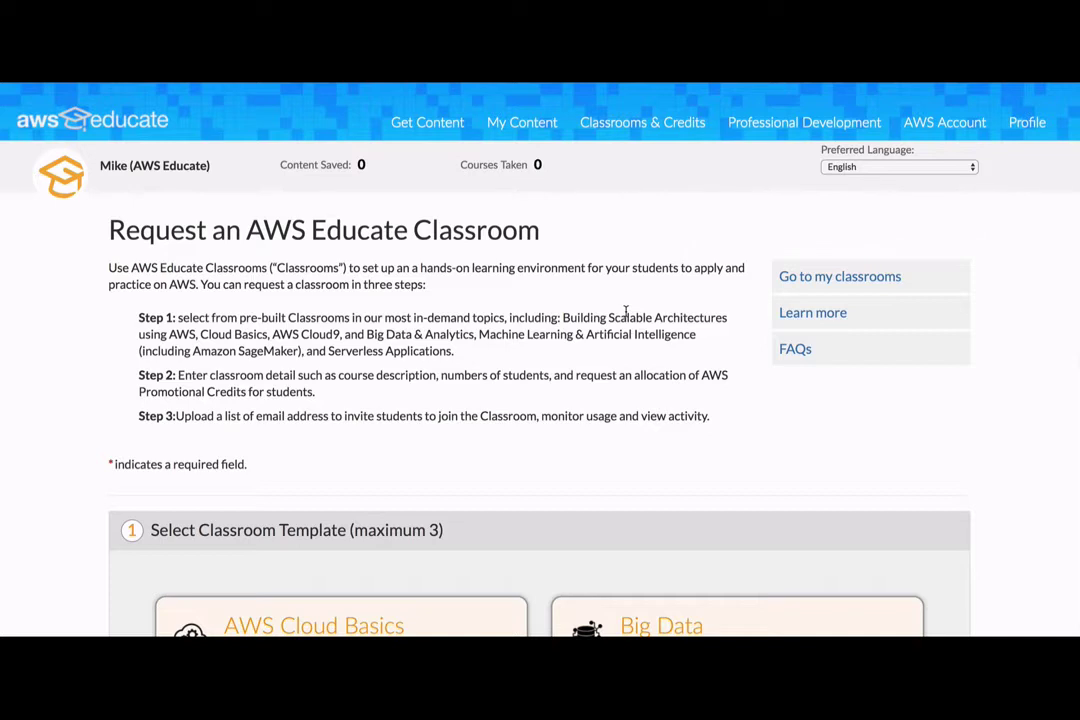
Step: Pick the AWS Cloud Basics, Building Scalable Websites and Cloud9 templates, then move to classroom details
scroll(626, 312, down, 5)
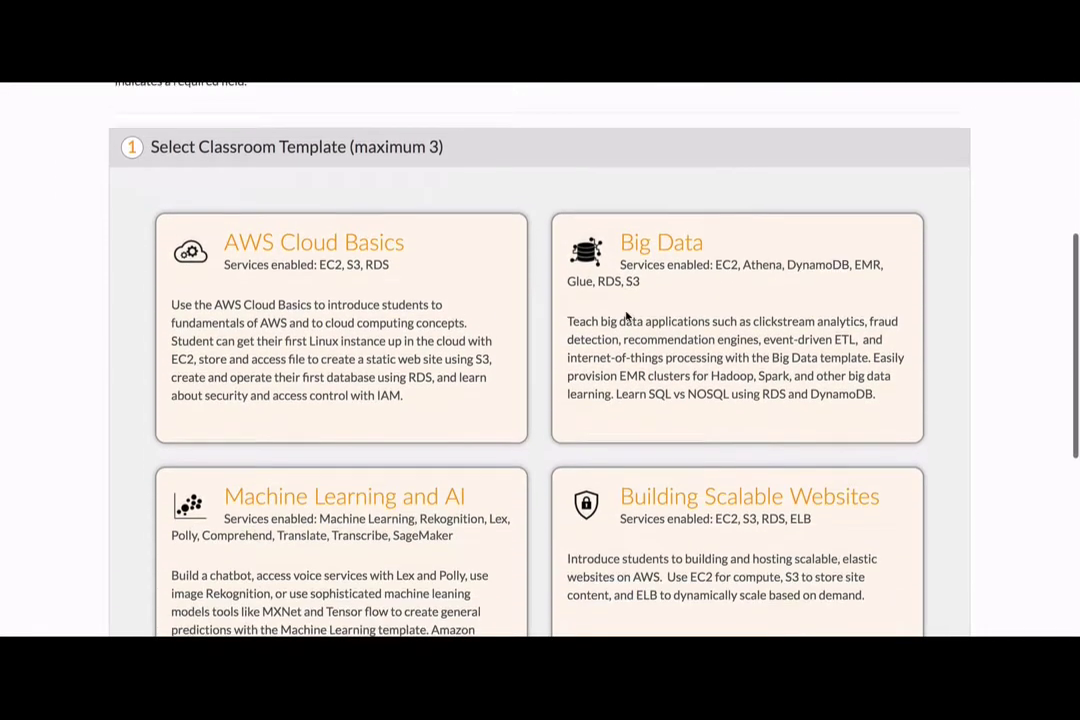
scroll(626, 316, down, 1)
scroll(627, 317, down, 1)
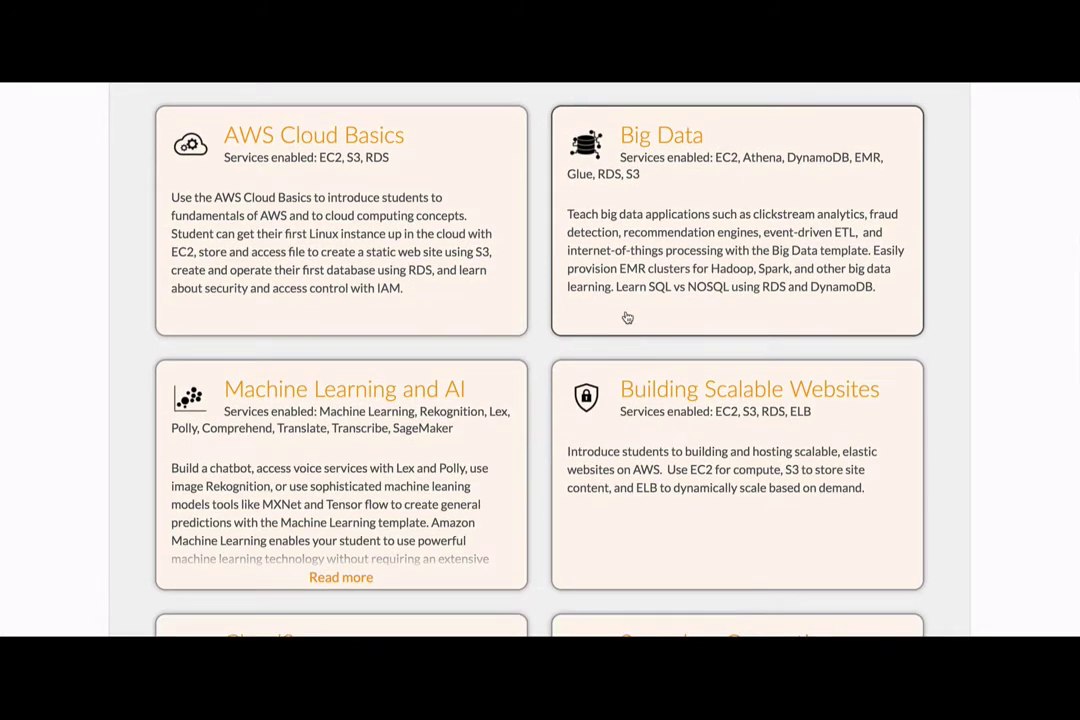
click(345, 215)
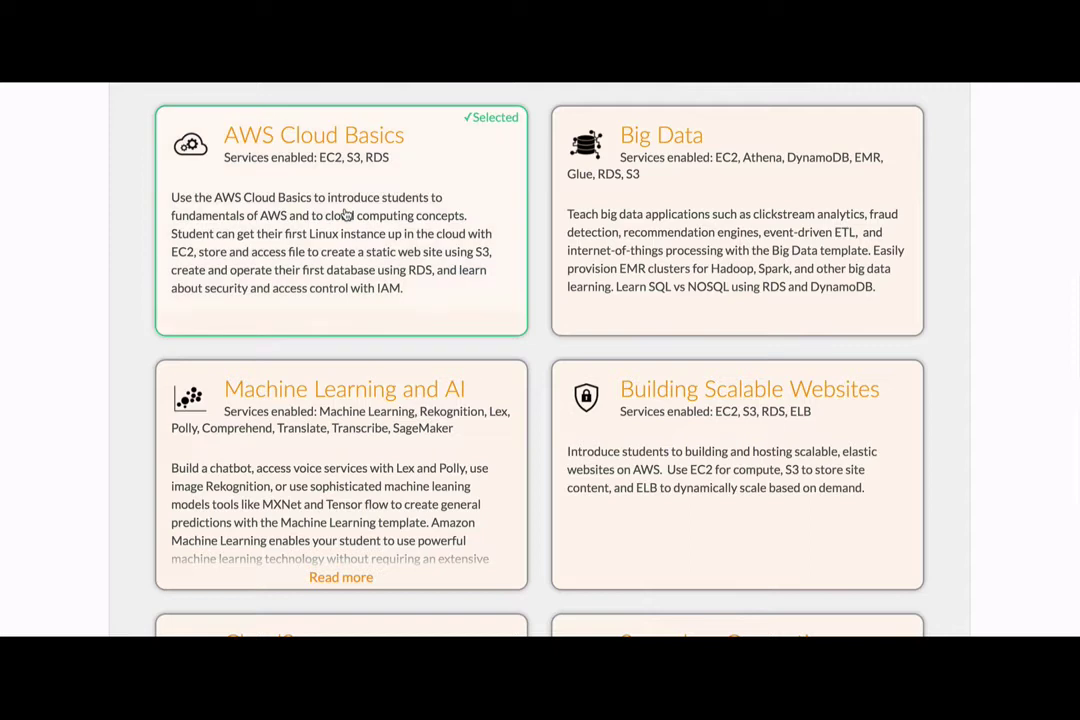
scroll(637, 434, down, 1)
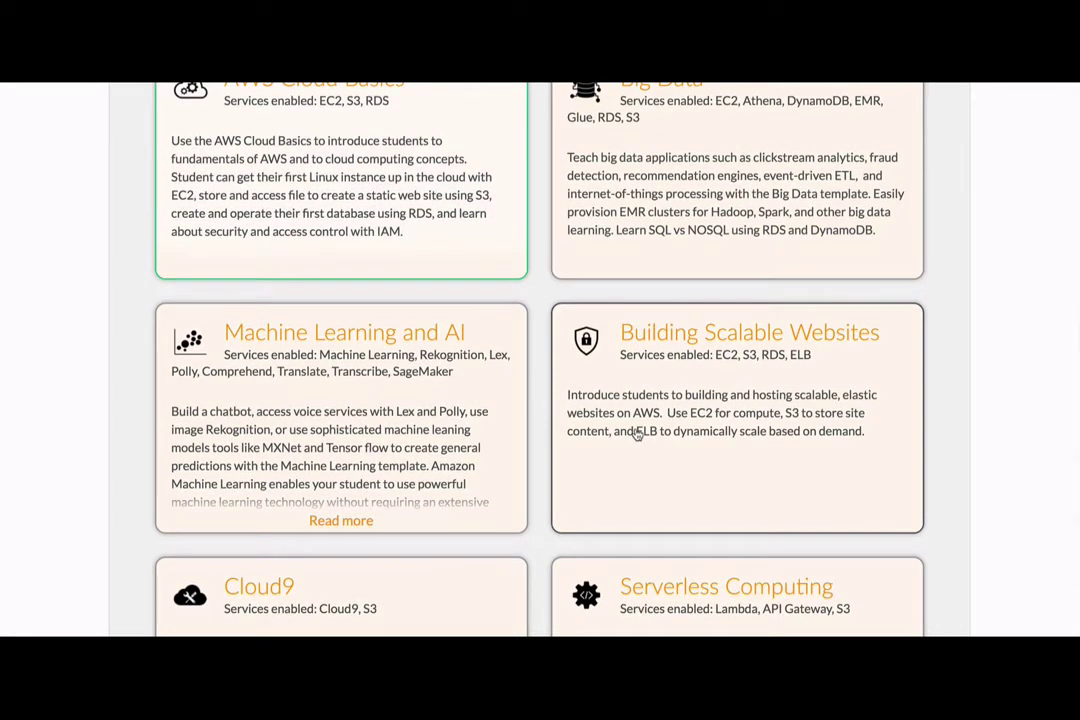
click(637, 434)
scroll(637, 434, down, 1)
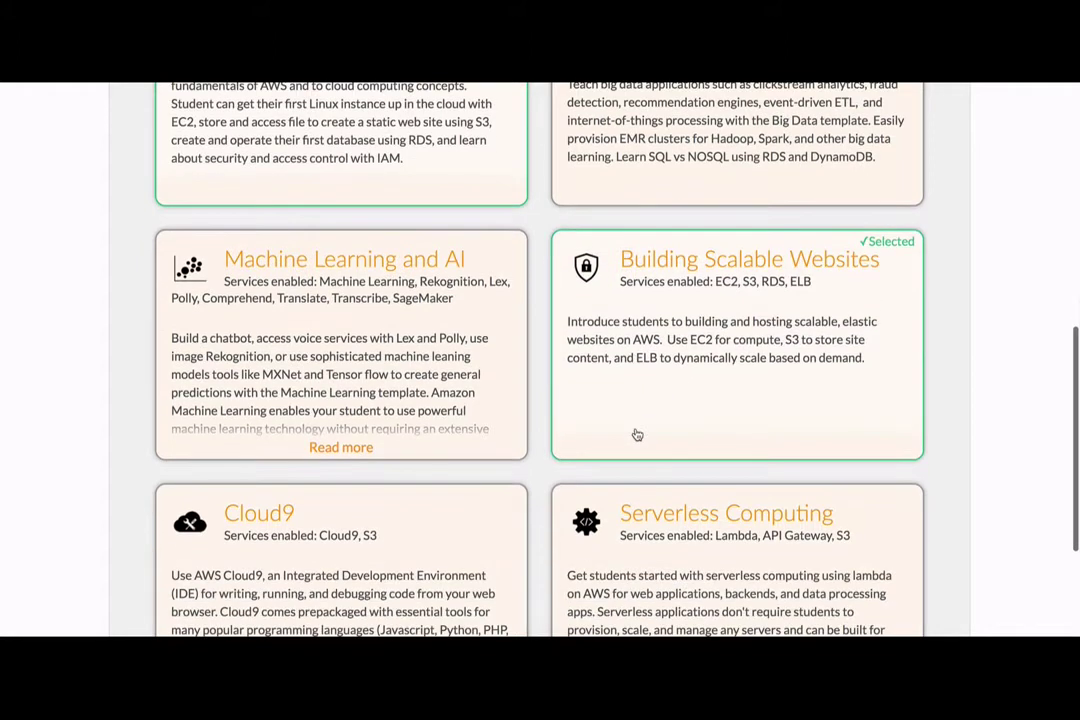
scroll(398, 559, down, 1)
click(398, 557)
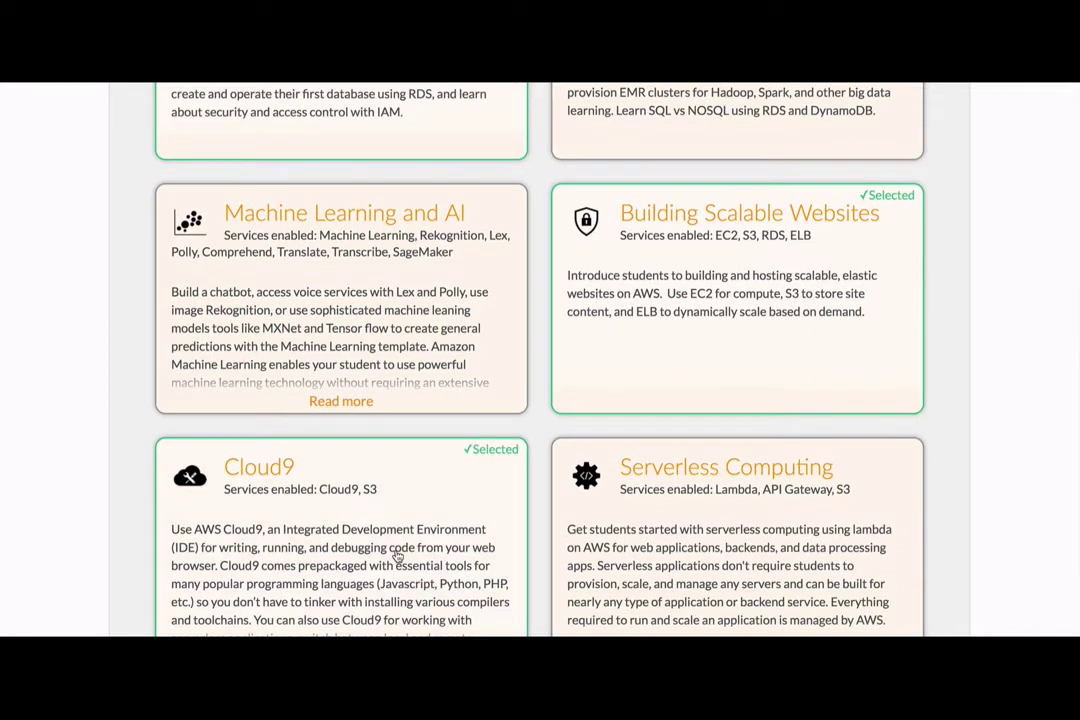
scroll(398, 557, down, 3)
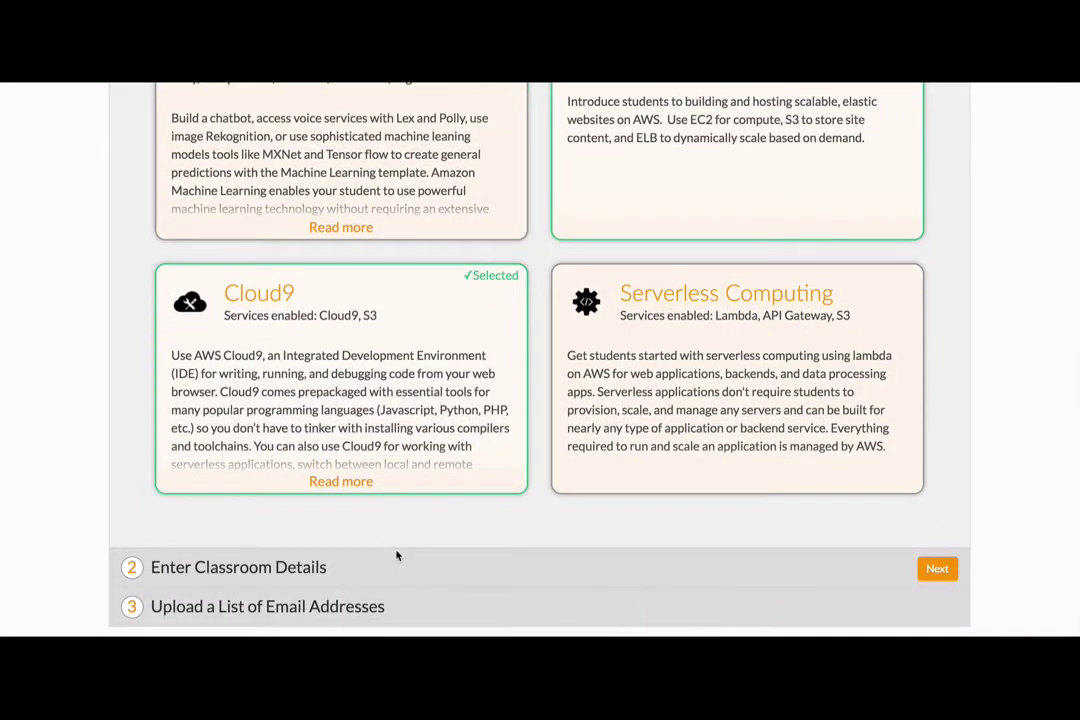
click(918, 576)
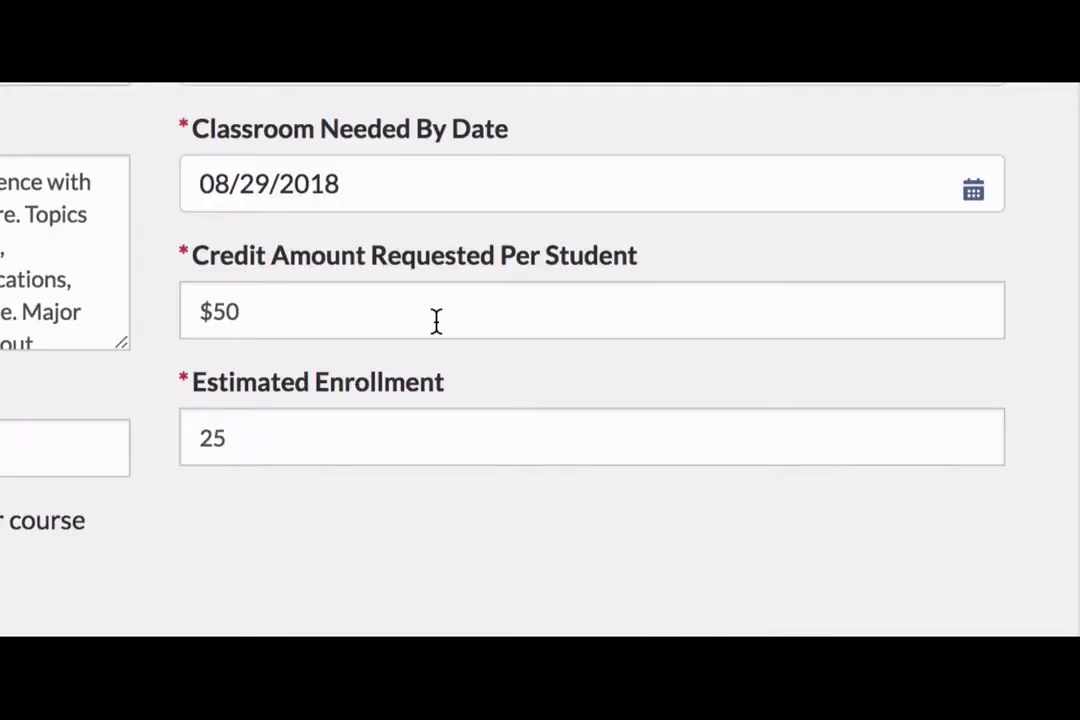
Step: Change the credit per student from $100 back to $50 and continue to e-mail upload
click(436, 320)
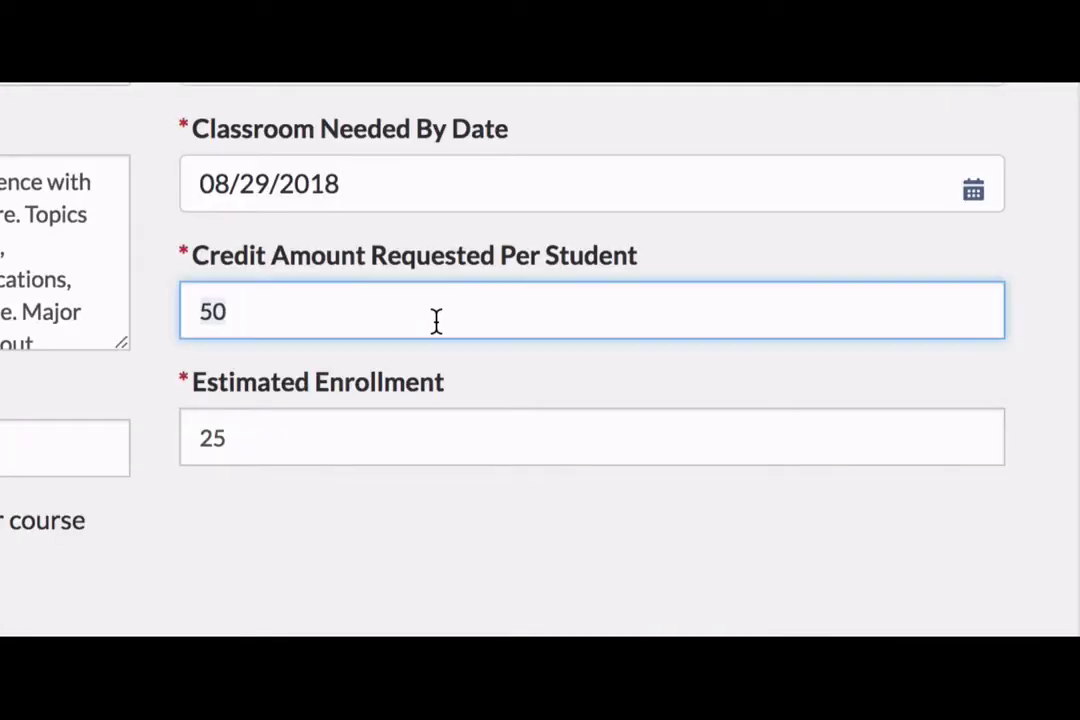
text(100)
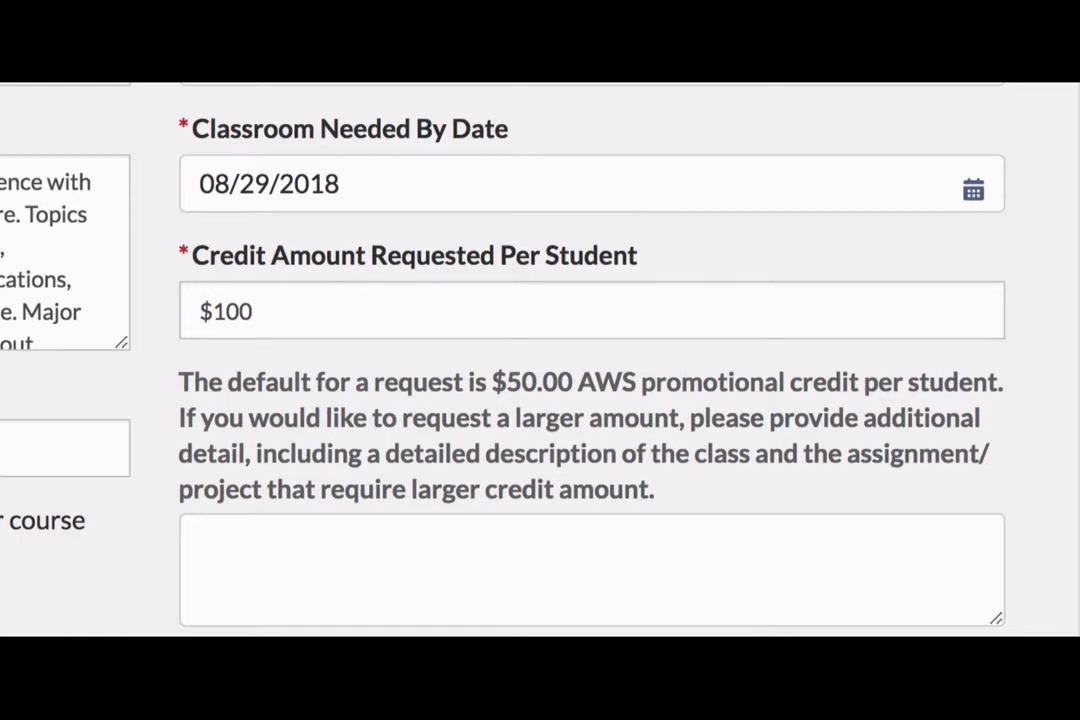
click(273, 298)
key(BackSpace)
key(BackSpace)
key(BackSpace)
text(50)
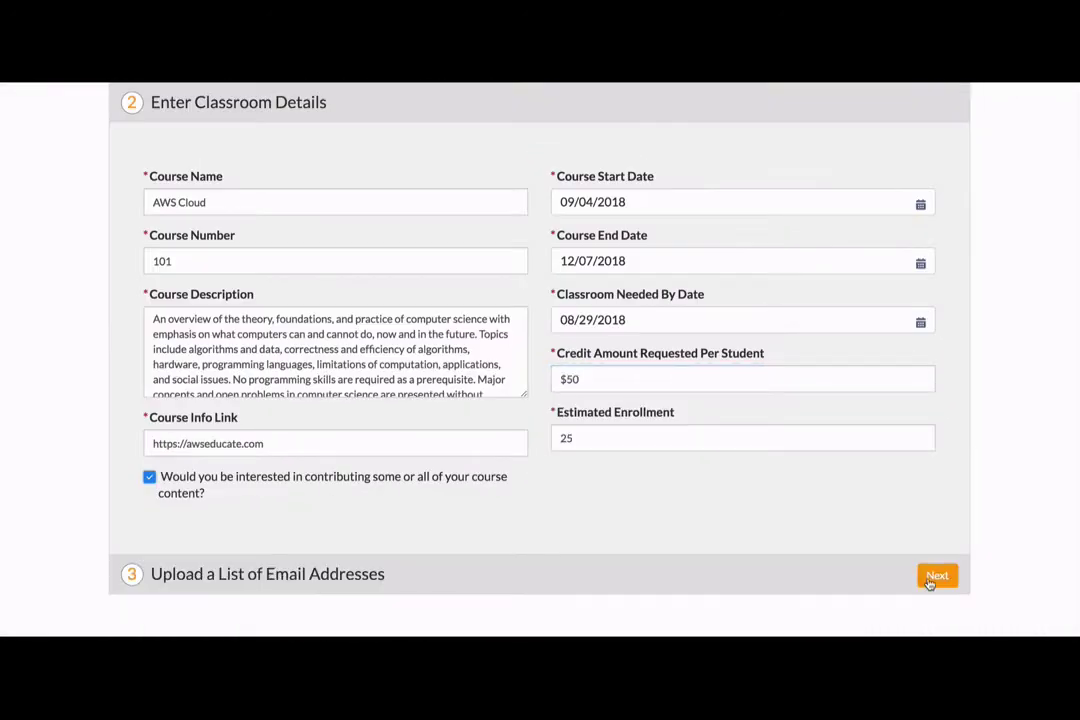
click(935, 577)
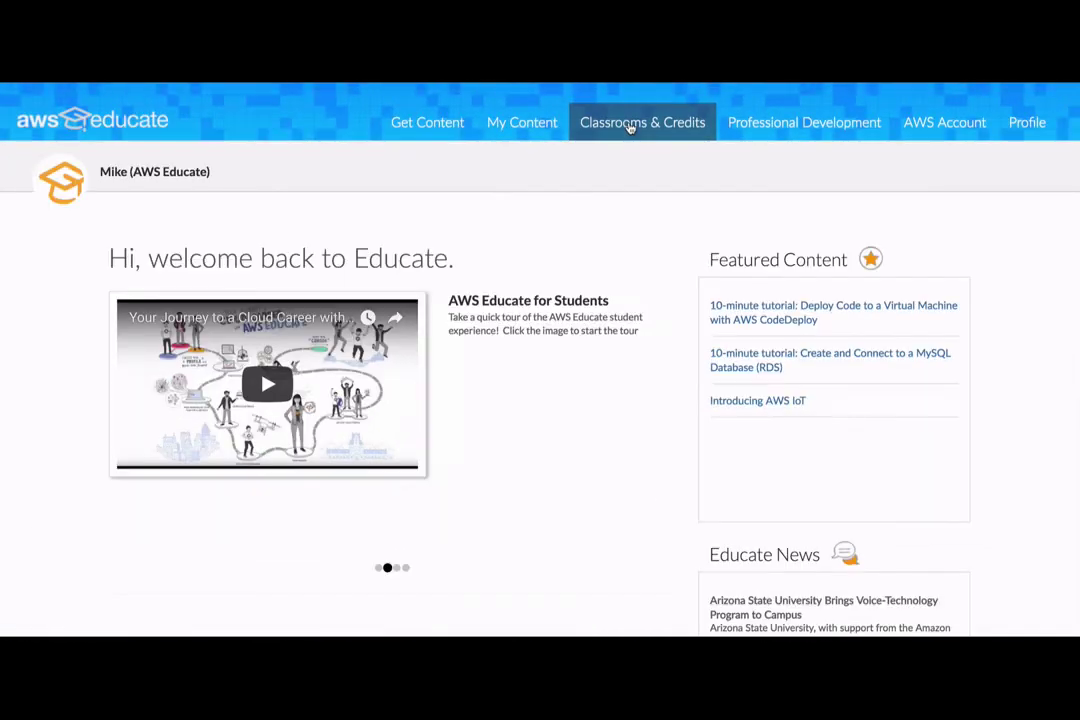
Step: Scroll down the AWS Educate home dashboard after submitting the classroom request
scroll(615, 213, down, 5)
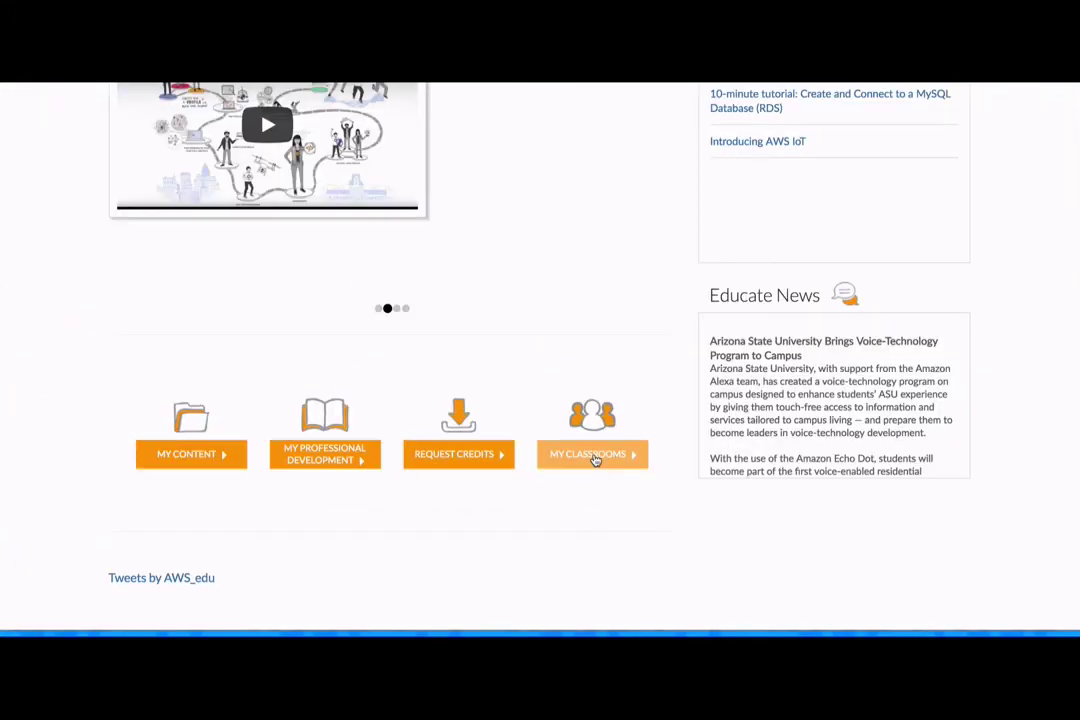
Step: Review the AWS Cloud classroom's details and e-mails in My Classrooms, then enter the classroom
click(592, 455)
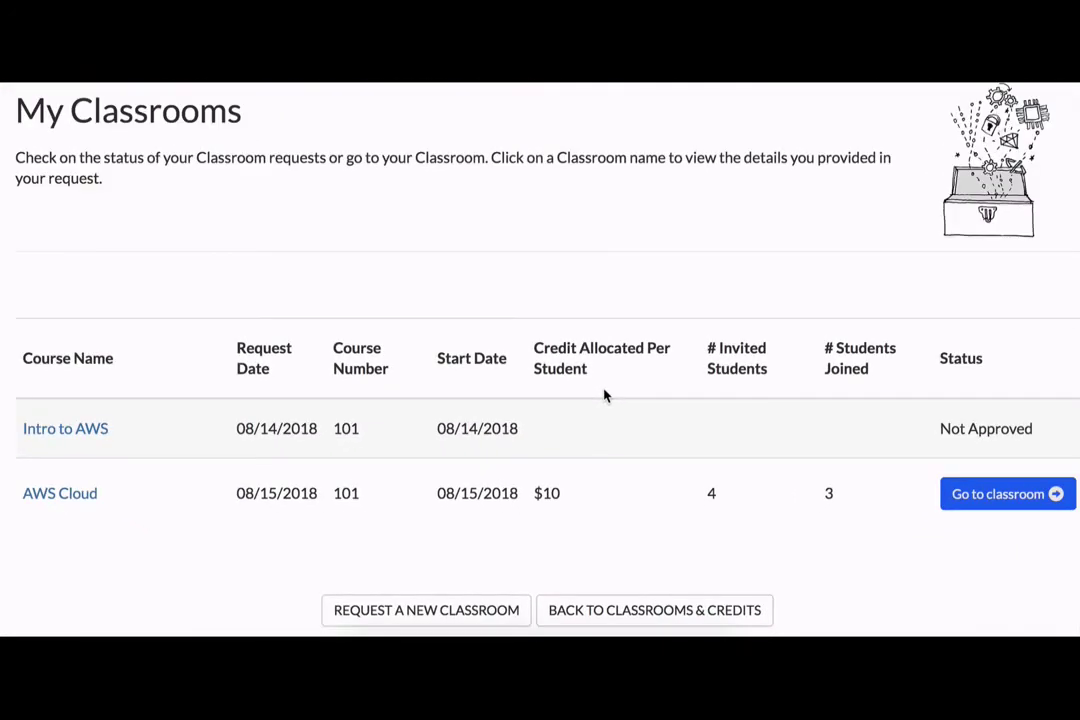
scroll(604, 396, down, 2)
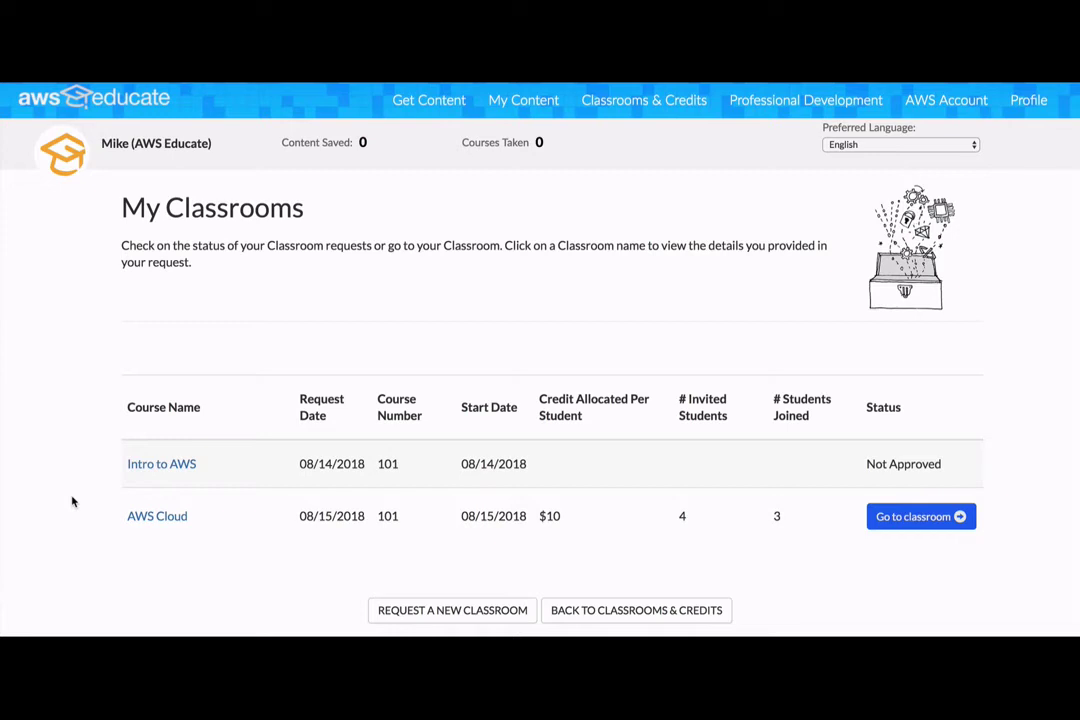
click(166, 520)
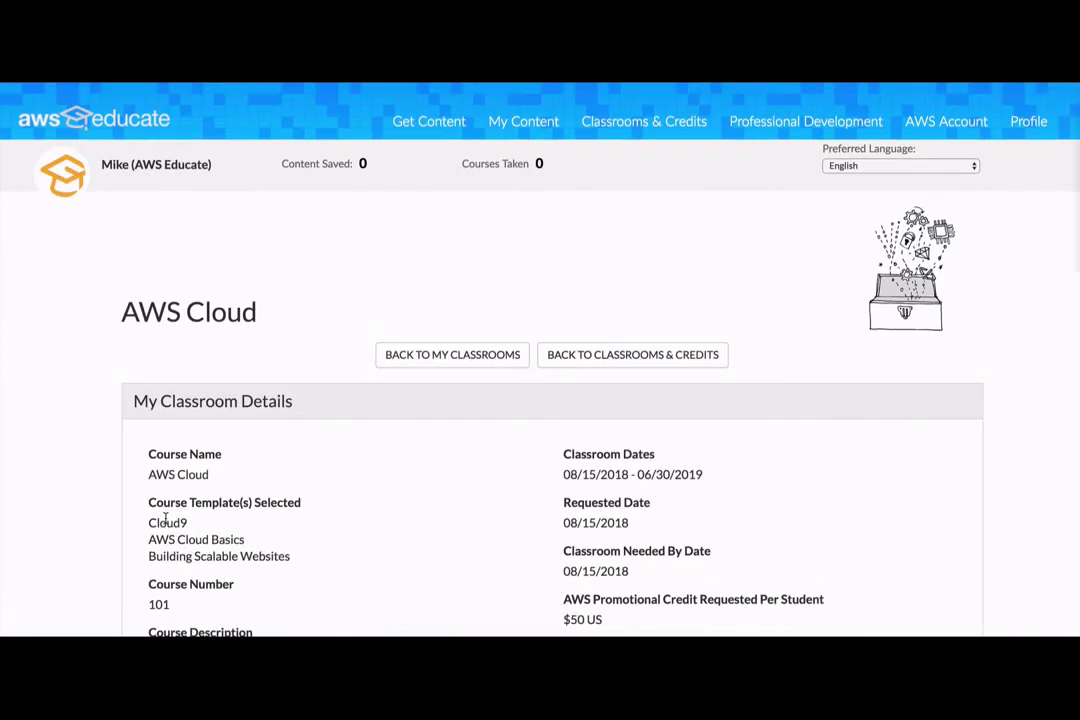
scroll(166, 520, down, 5)
scroll(166, 518, down, 4)
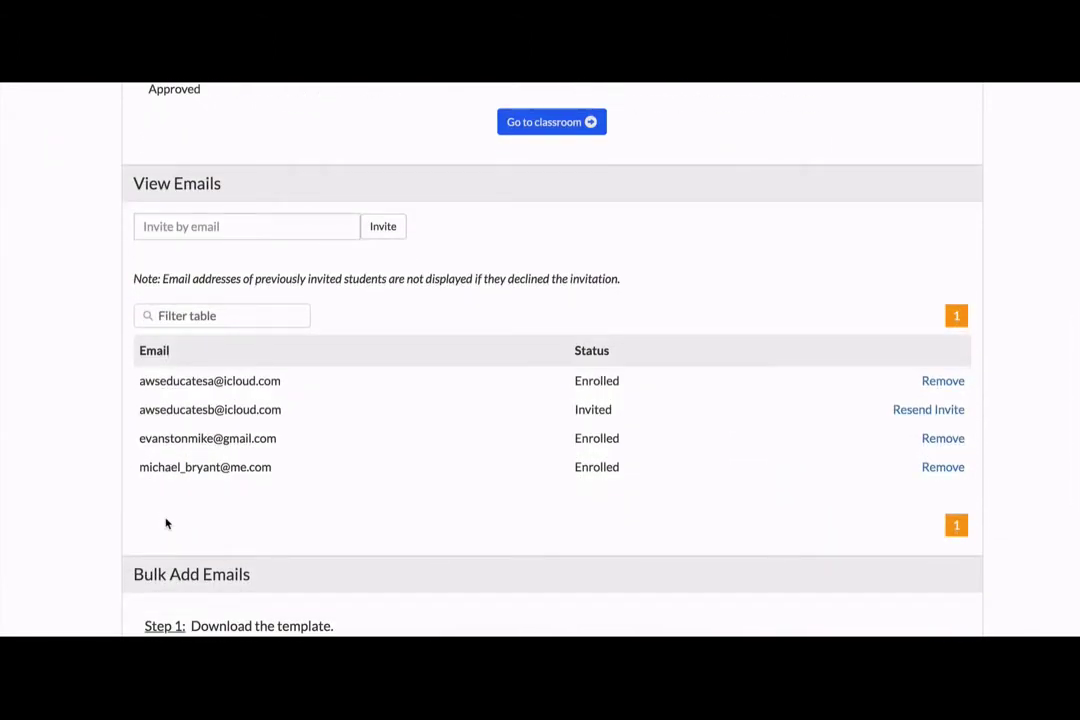
scroll(166, 522, down, 3)
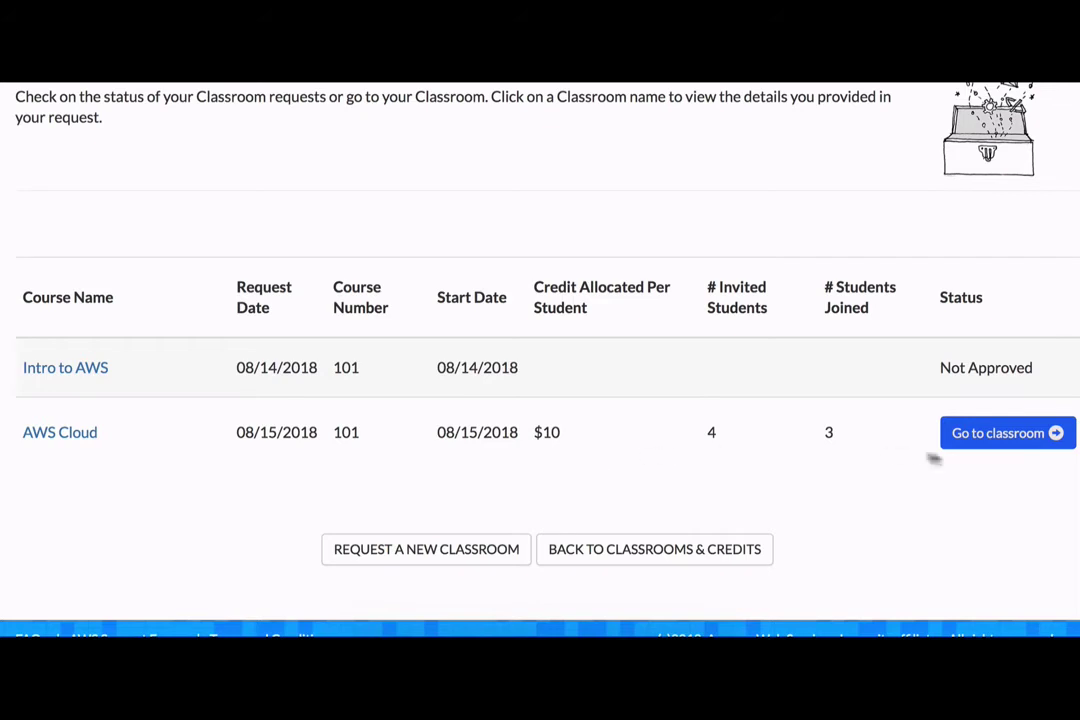
click(1005, 440)
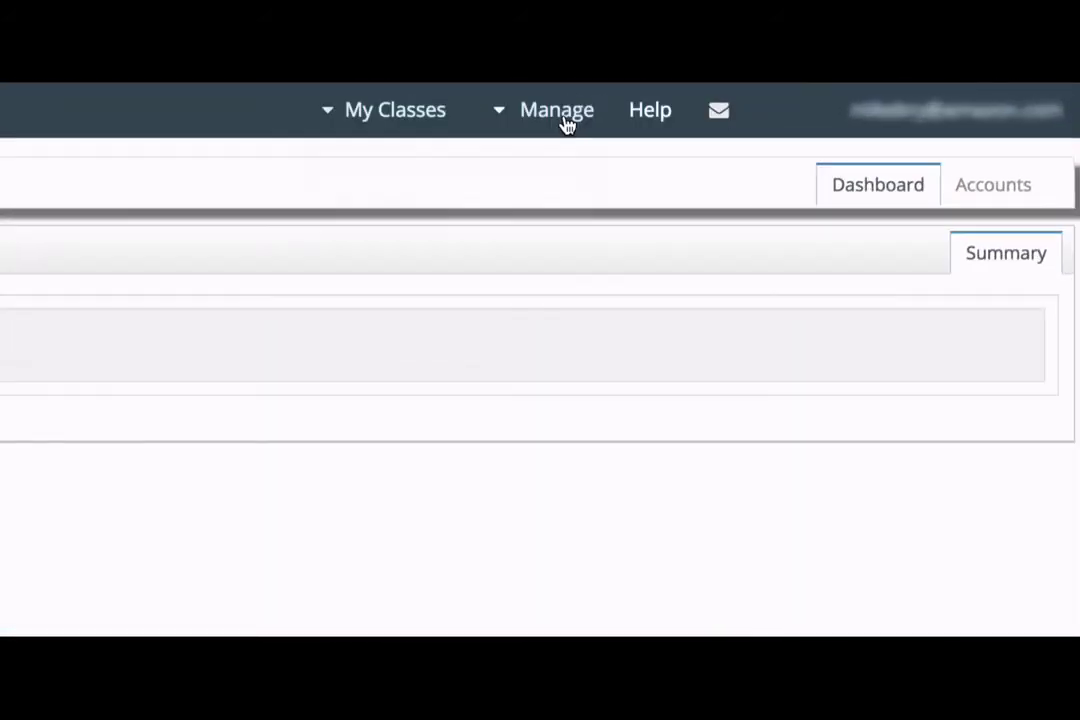
Step: Check the Manage and My Classes menus in Vocareum
click(666, 114)
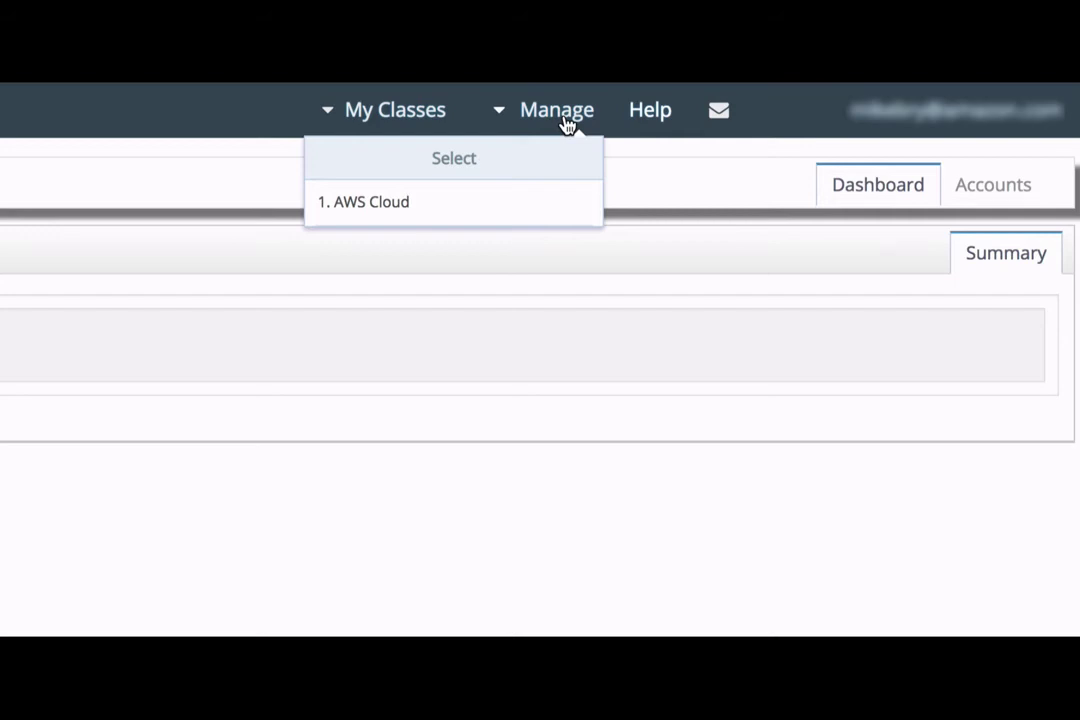
click(391, 114)
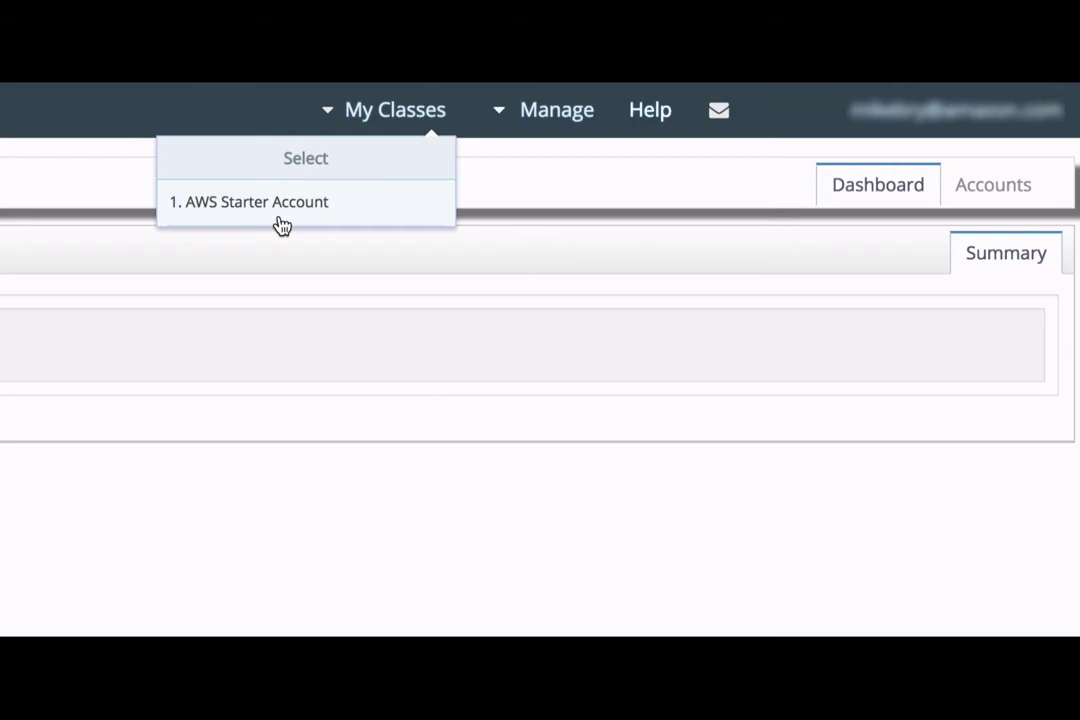
click(495, 205)
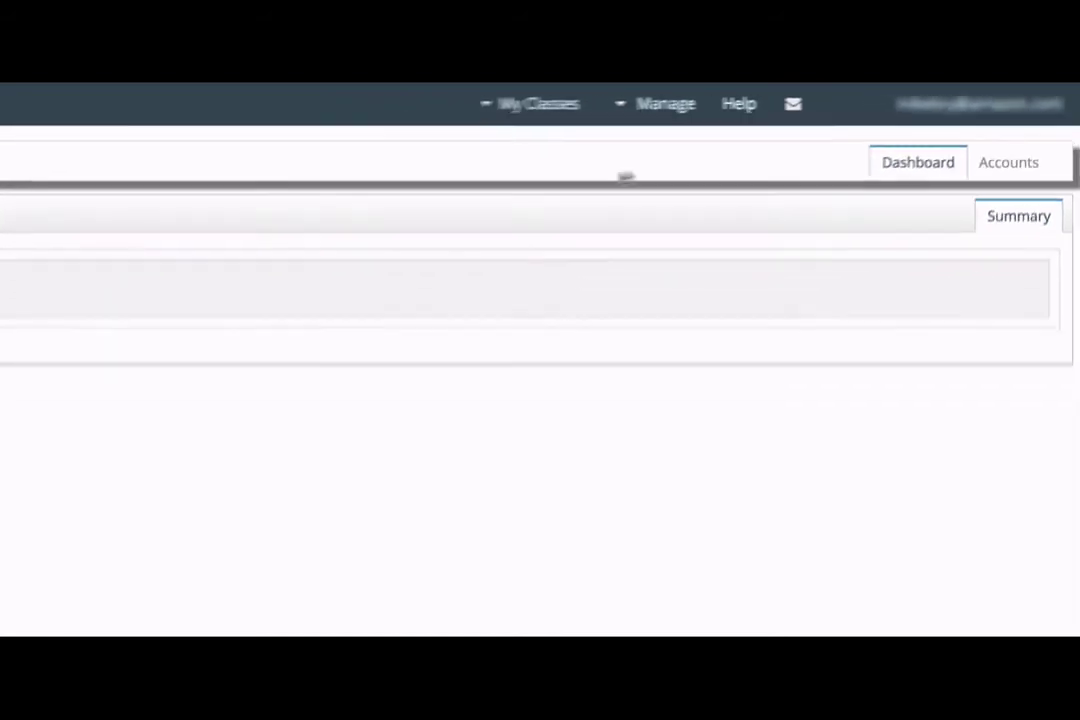
Step: Show the first student's activity from the Accounts tab, then return to the class dashboard
click(1037, 148)
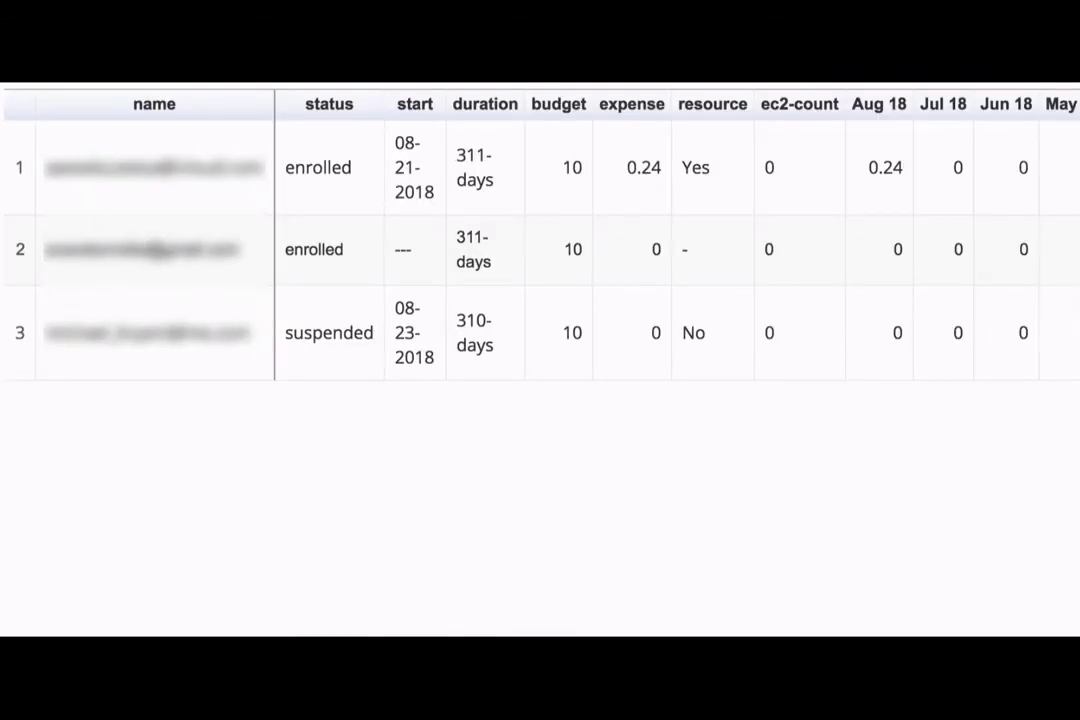
click(216, 170)
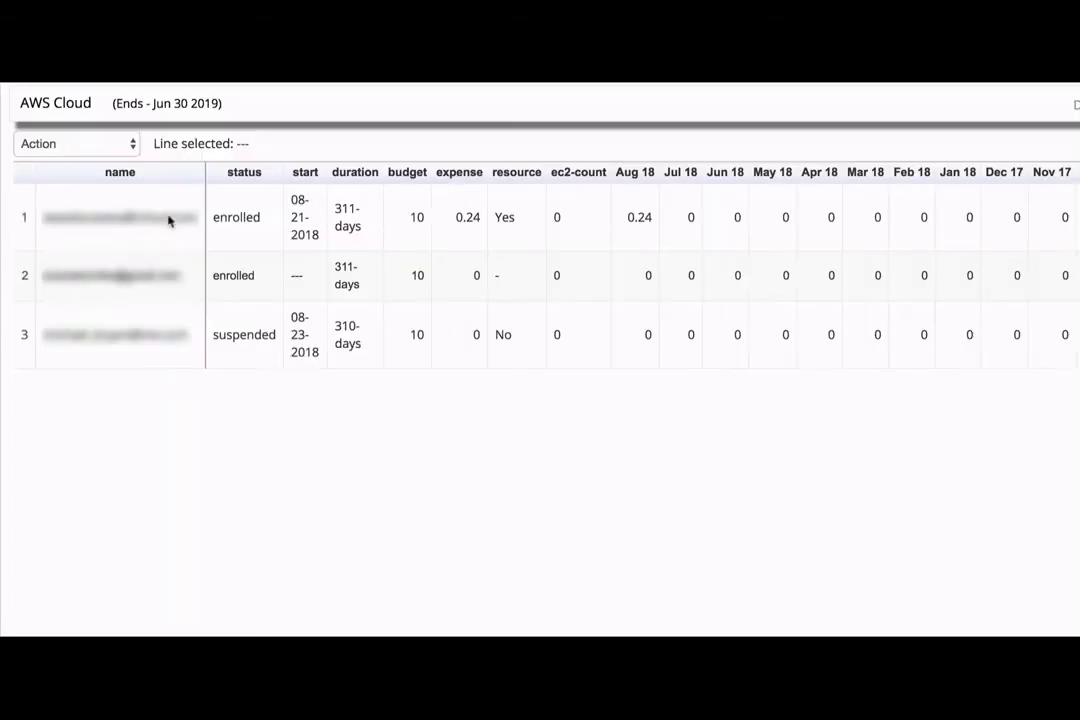
click(124, 150)
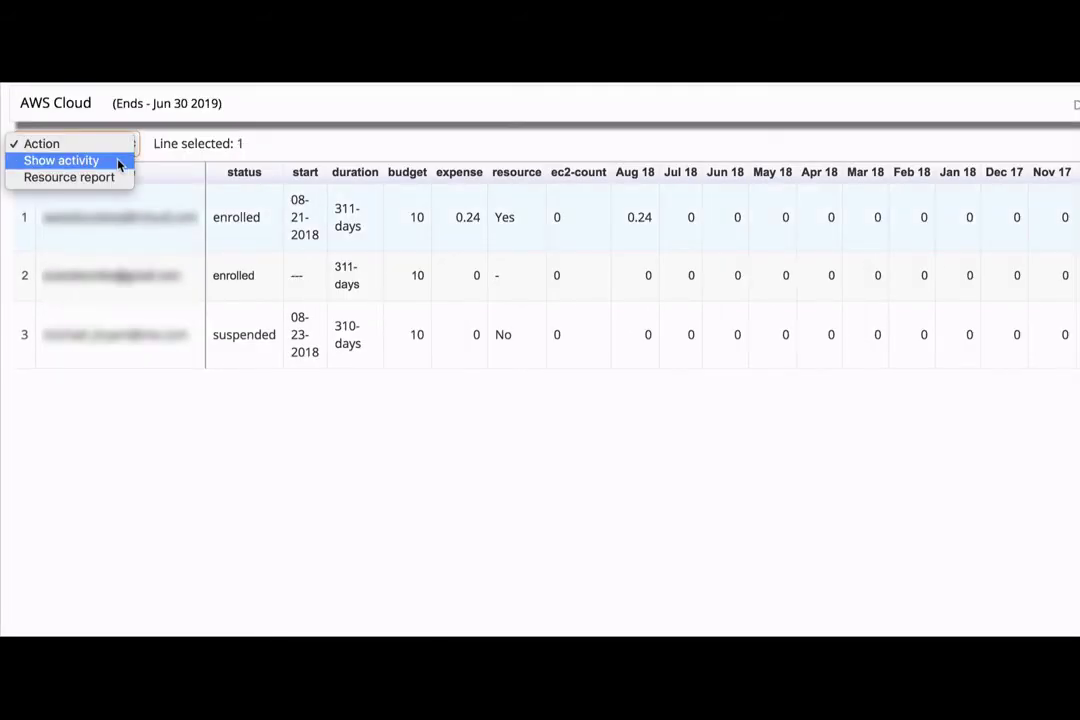
click(118, 163)
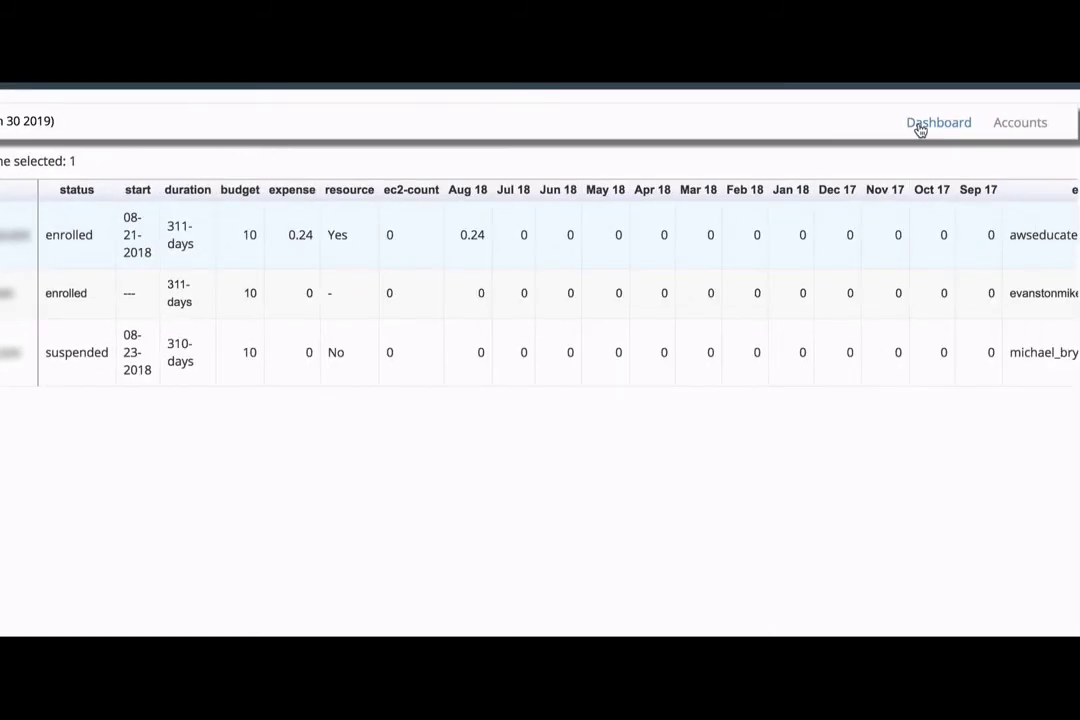
click(920, 130)
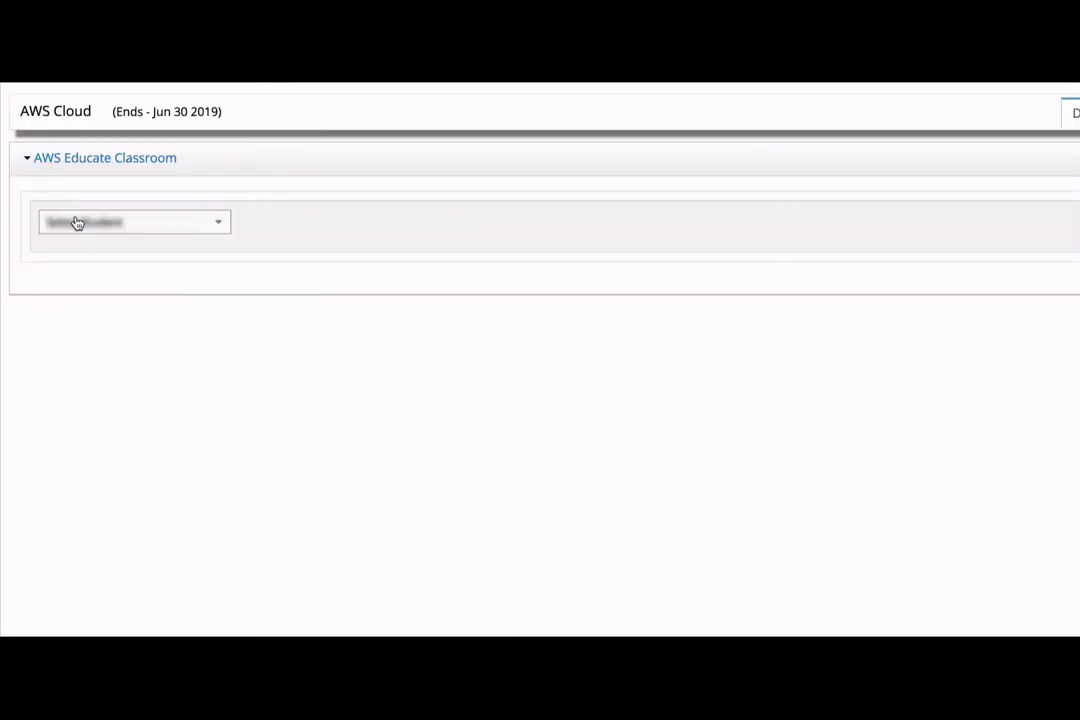
Step: Choose a student to view the classroom account status, then open its AWS Console
click(77, 222)
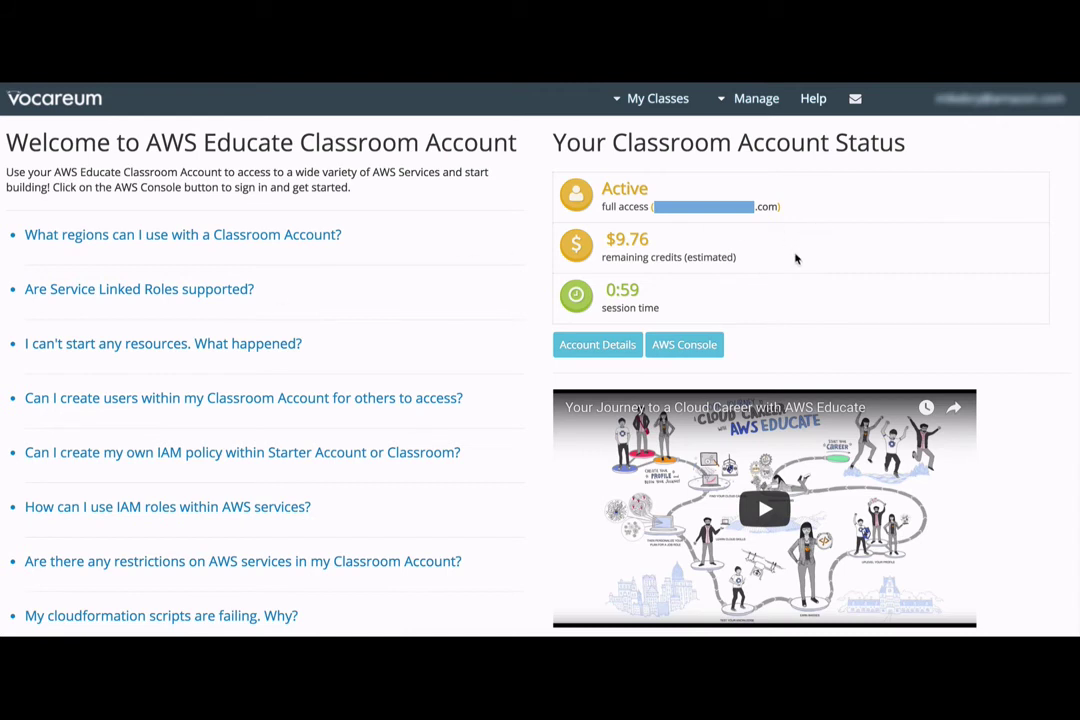
click(711, 345)
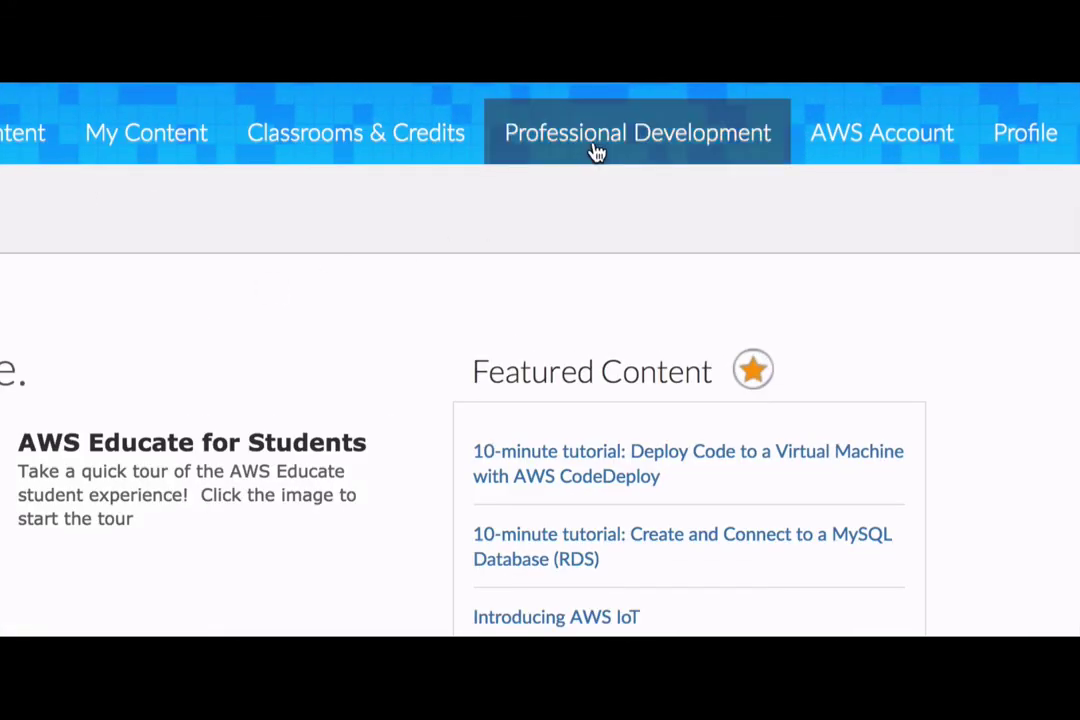
Step: Open How to use Pathways under Professional Development's Getting Started resources
click(600, 150)
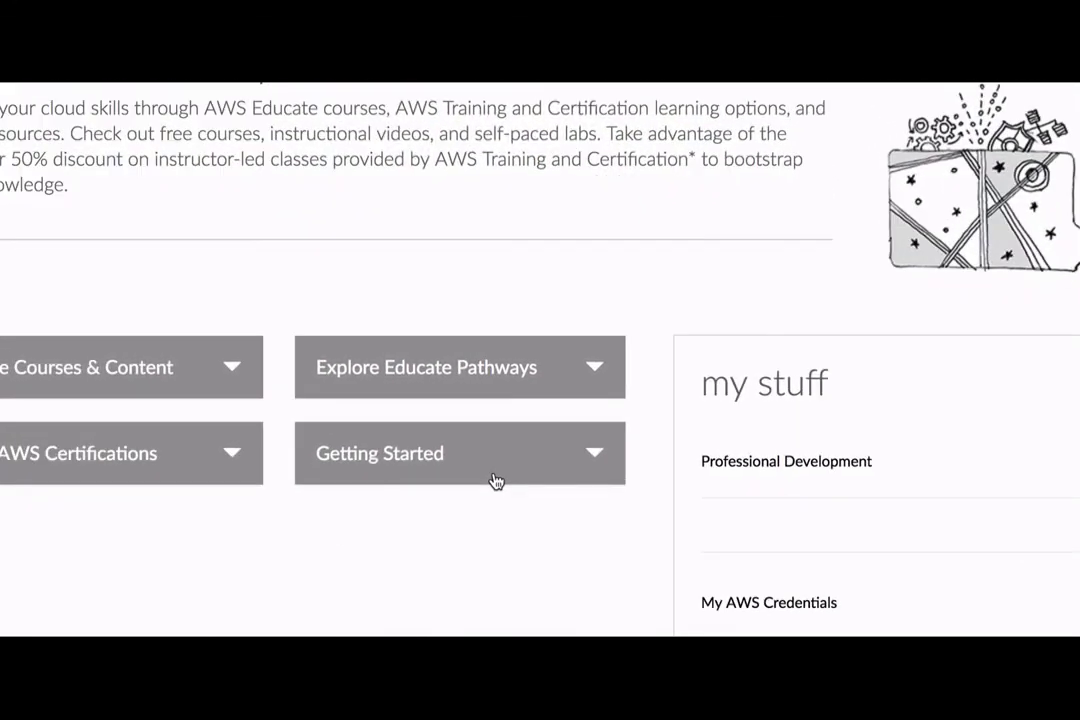
click(508, 539)
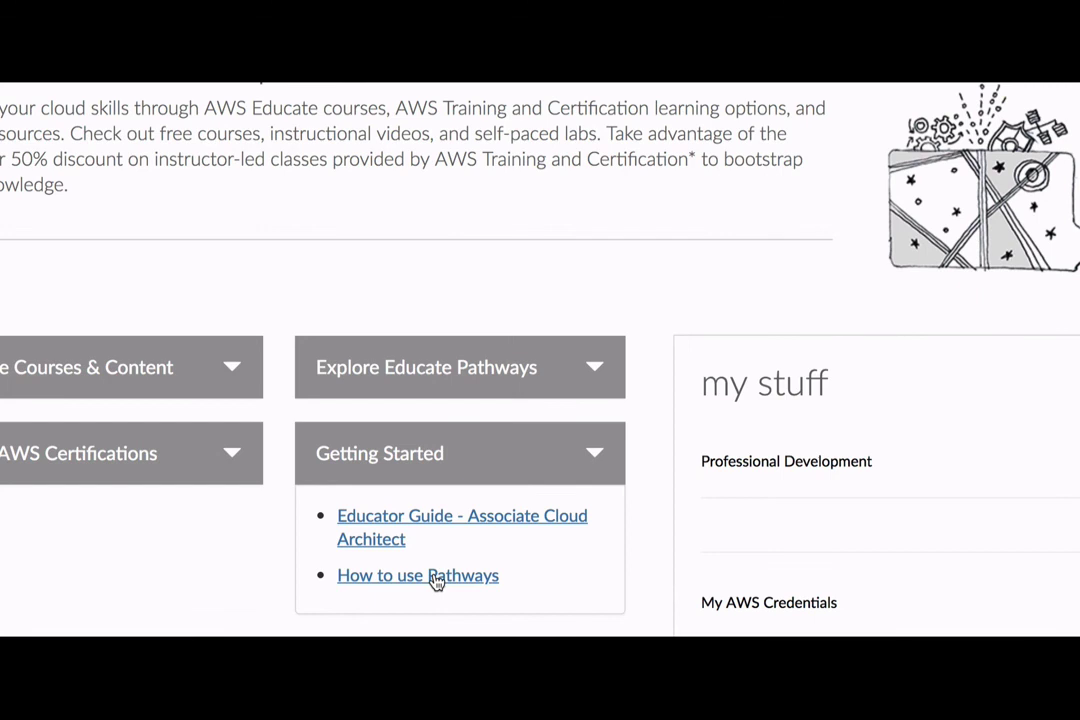
click(436, 579)
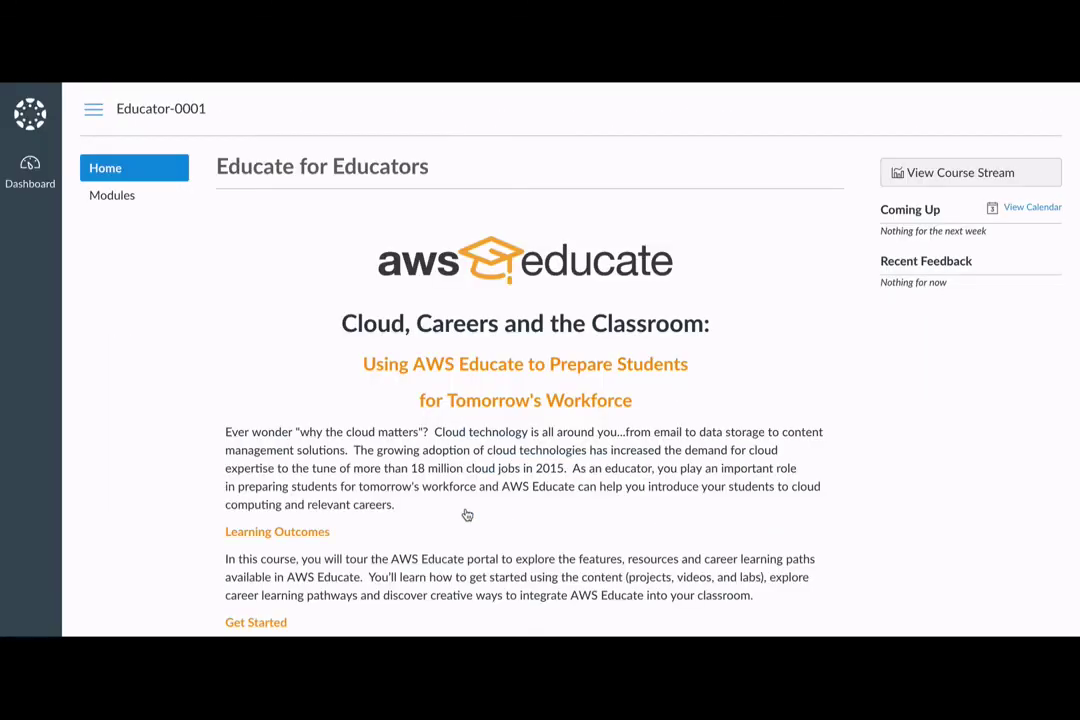